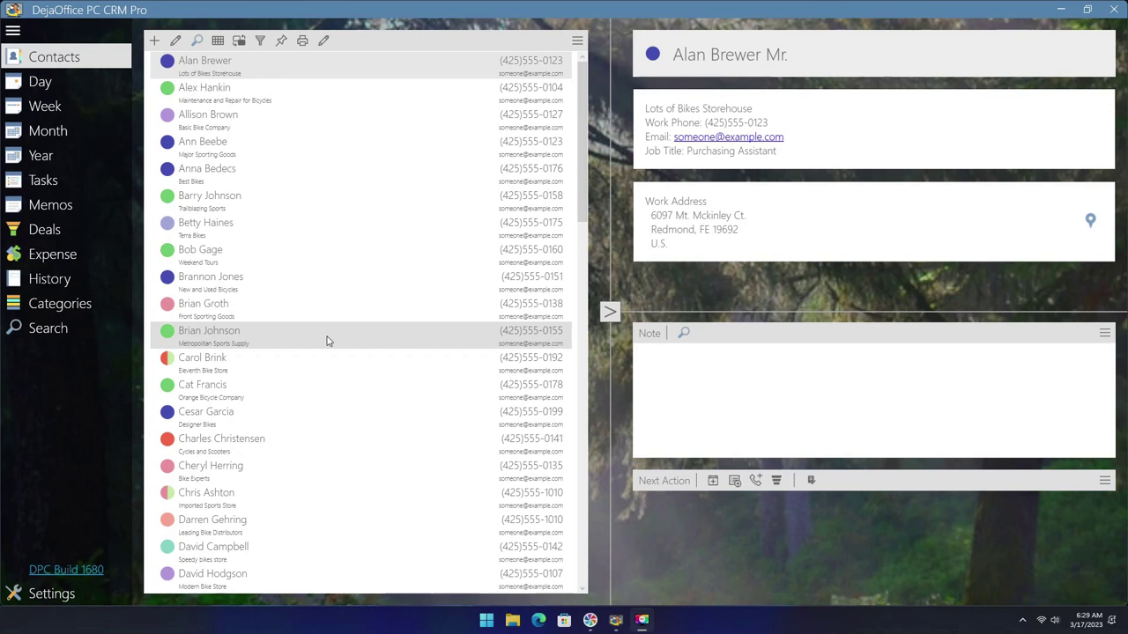
Show the Categories list in place of the contacts
{"action": "left_click", "coordinate": [72, 305]}
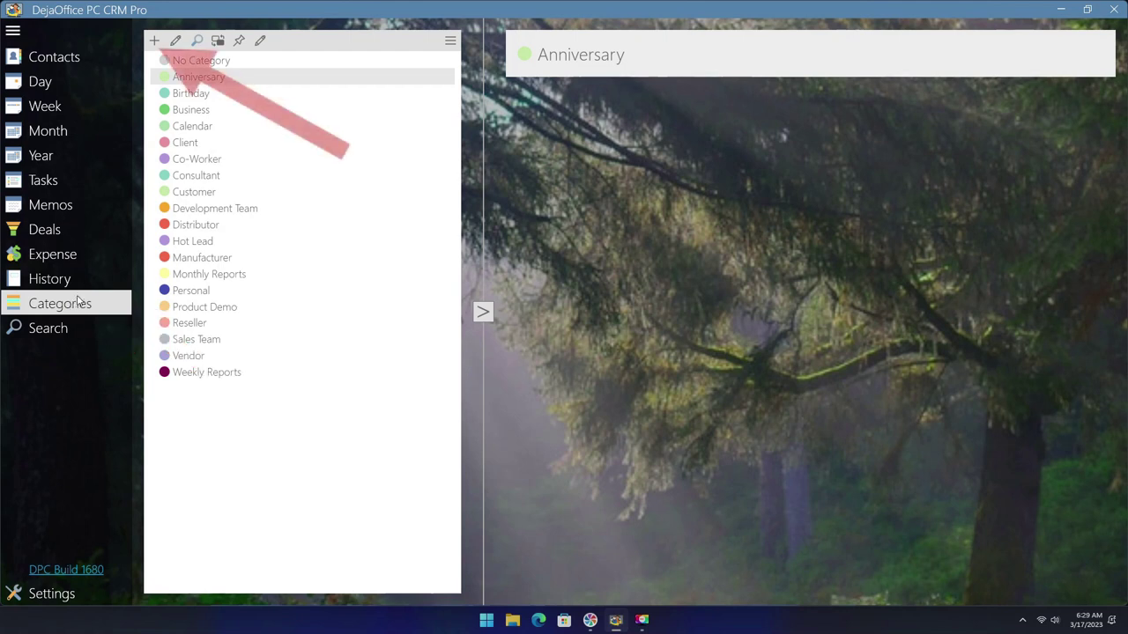
Create a new category named 'Urgent' with the colour Dark Red
{"action": "left_click", "coordinate": [155, 44]}
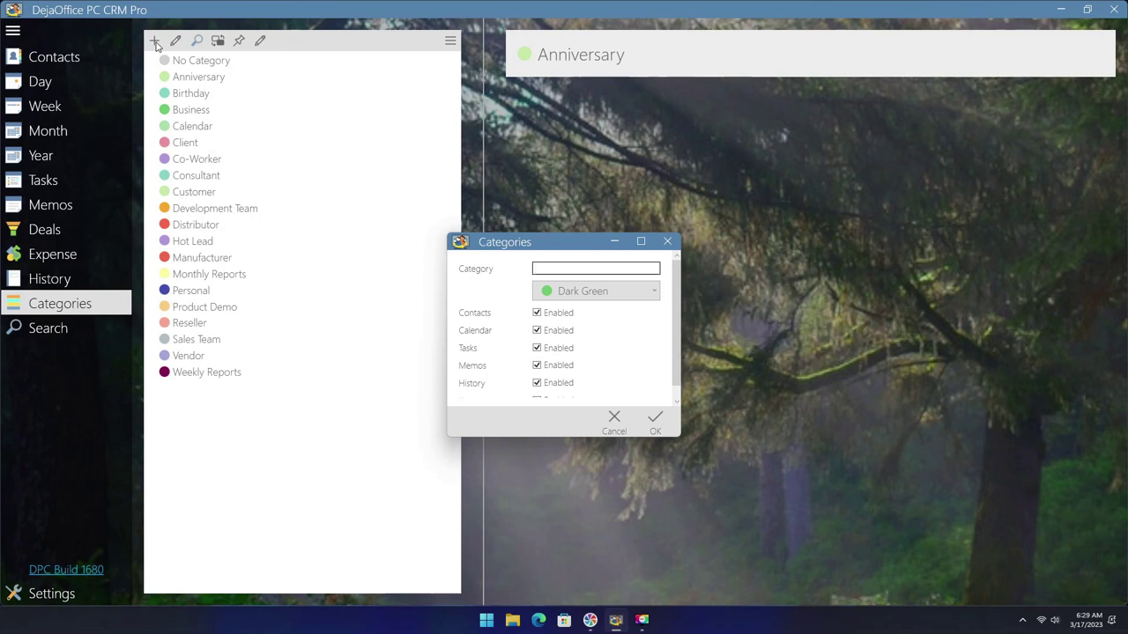
{"action": "type", "text": "Urgent"}
{"action": "left_click", "coordinate": [605, 295]}
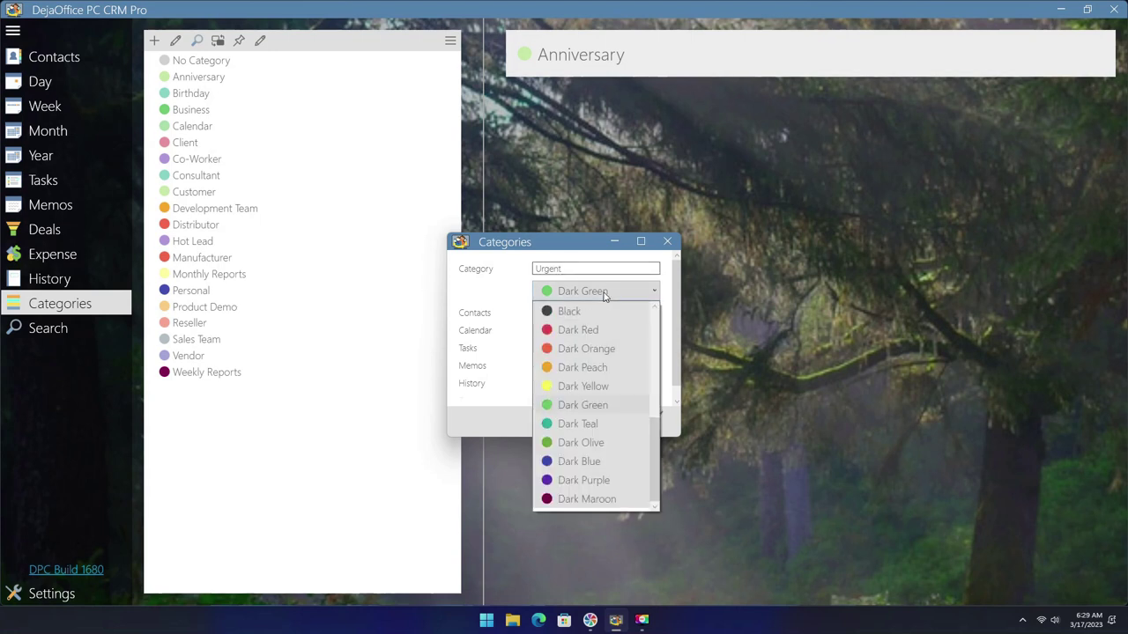
{"action": "left_click", "coordinate": [580, 331]}
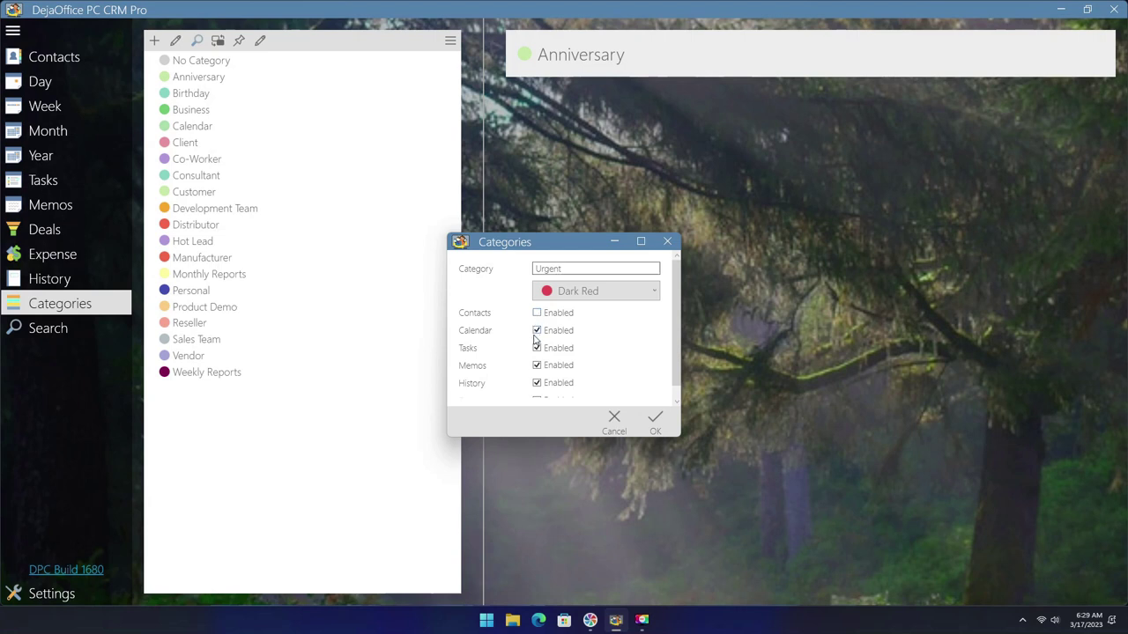
Limit Urgent to Calendar by clearing Tasks, Memos, History and Expense, then save it
{"action": "left_click", "coordinate": [538, 349]}
{"action": "left_click", "coordinate": [537, 365]}
{"action": "left_click", "coordinate": [538, 383]}
{"action": "scroll", "coordinate": [538, 388], "scroll_direction": "down", "scroll_amount": 1}
{"action": "left_click", "coordinate": [537, 390]}
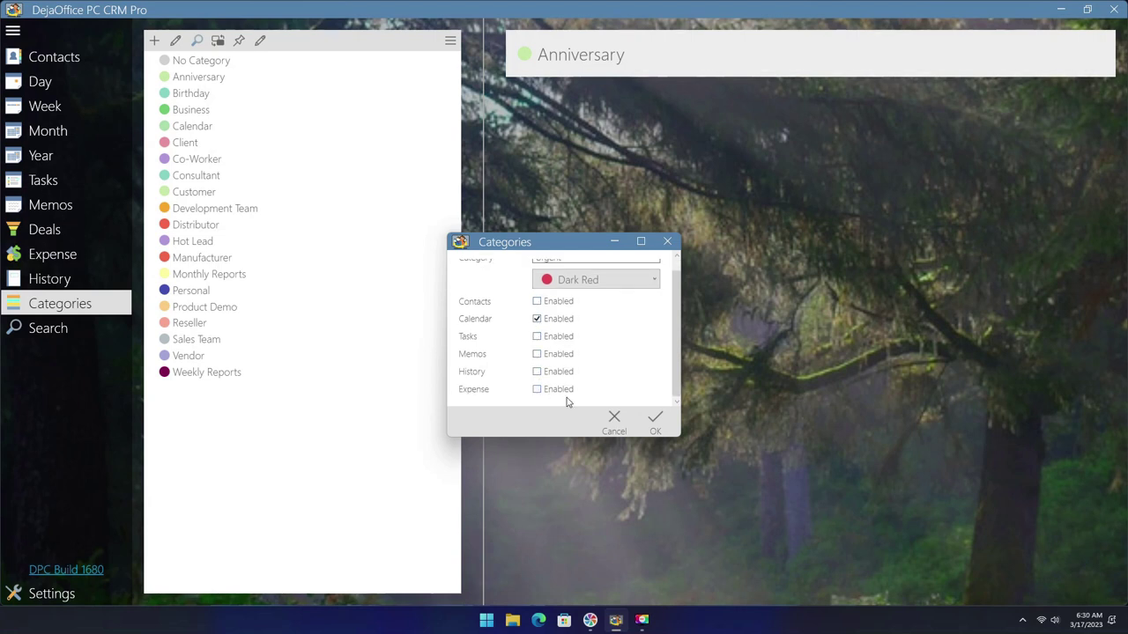
{"action": "left_click", "coordinate": [655, 423]}
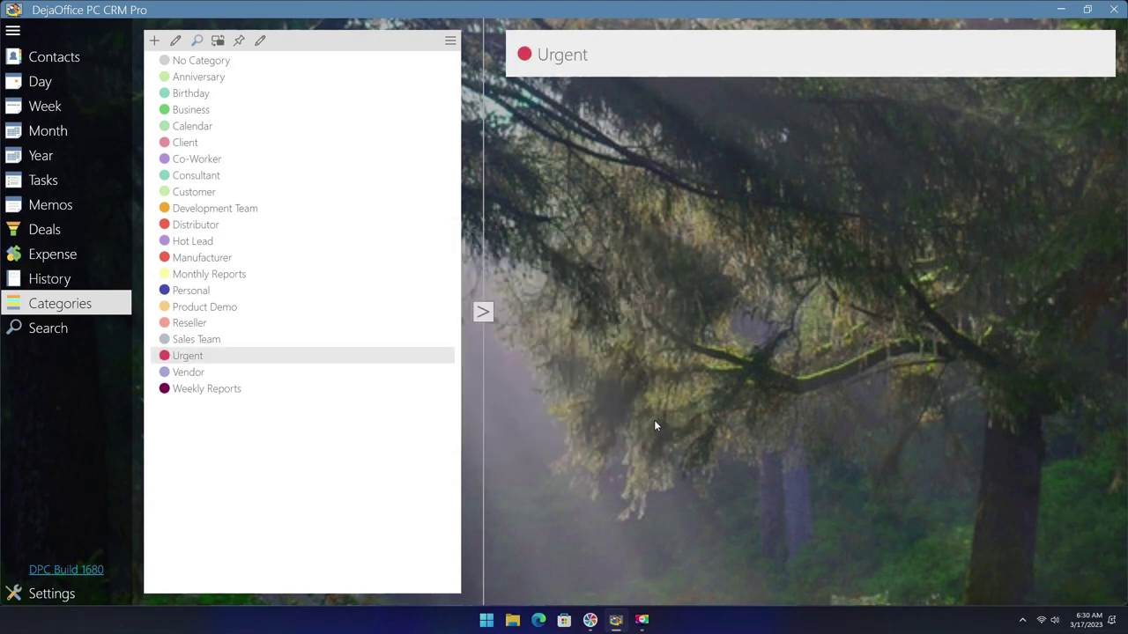
{"action": "left_click", "coordinate": [54, 85]}
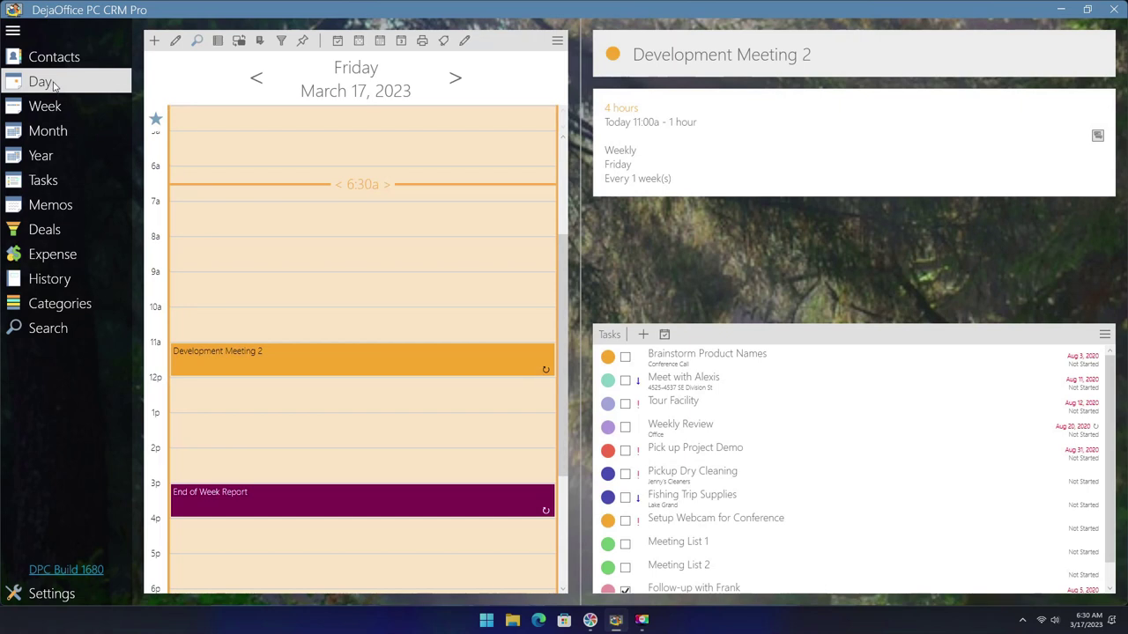
Add a 9 a.m. 'Meeting' event on March 17, 2023 in the Urgent category
{"action": "double_click", "coordinate": [290, 286]}
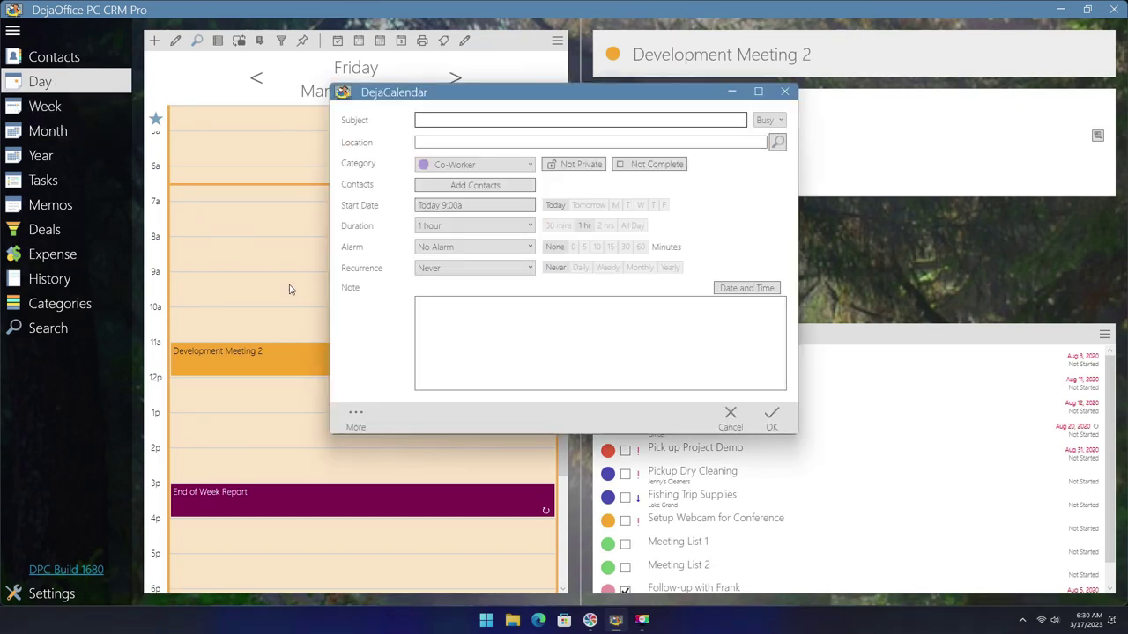
{"action": "type", "text": "Meeting"}
{"action": "left_click", "coordinate": [505, 167]}
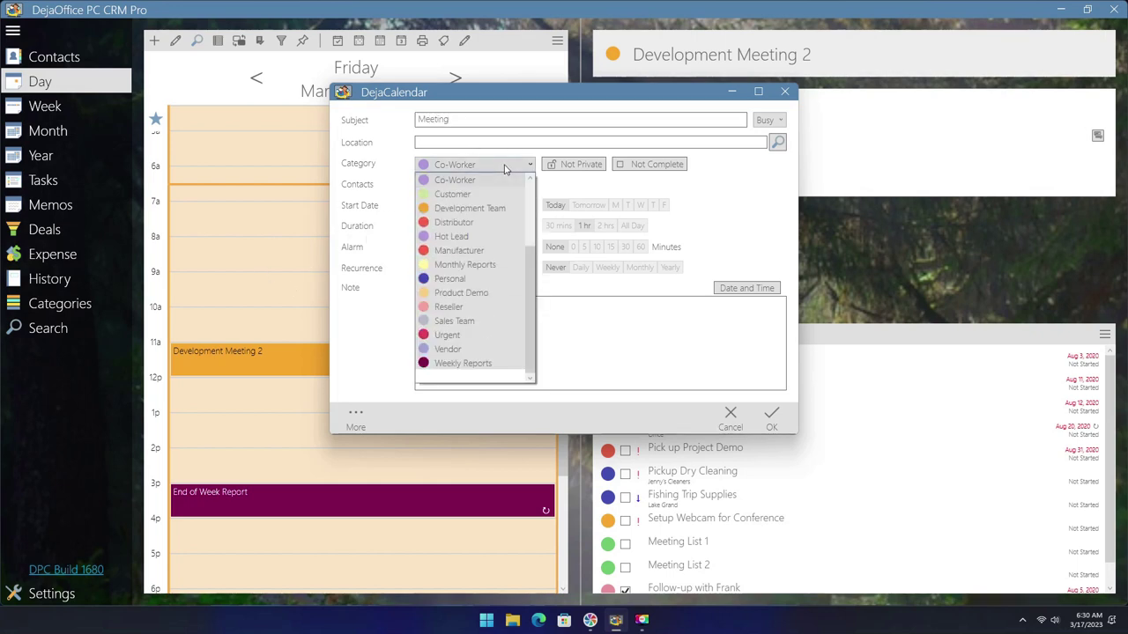
{"action": "left_click", "coordinate": [453, 336]}
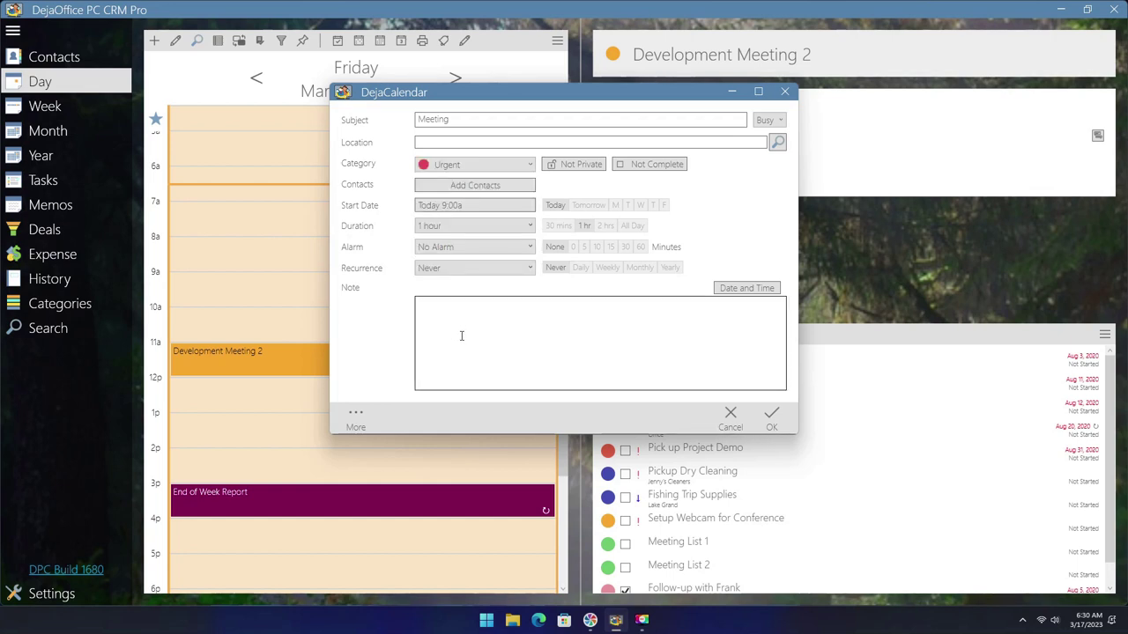
{"action": "left_click", "coordinate": [768, 416]}
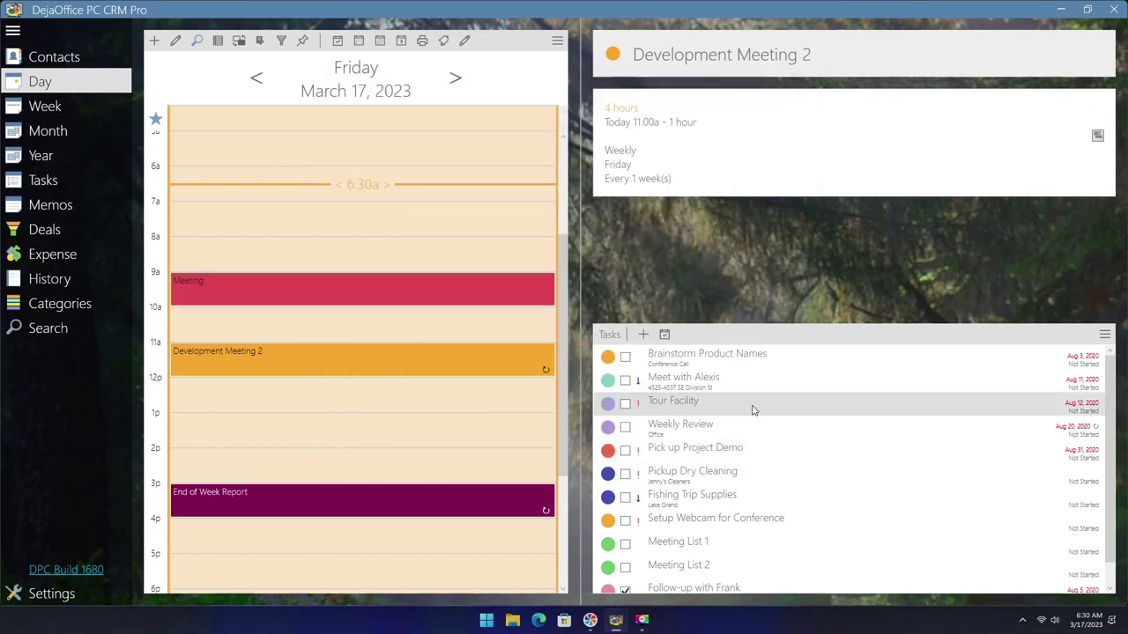
Set Category Settings 'For each record' to Multiple Categories
{"action": "left_click", "coordinate": [53, 596]}
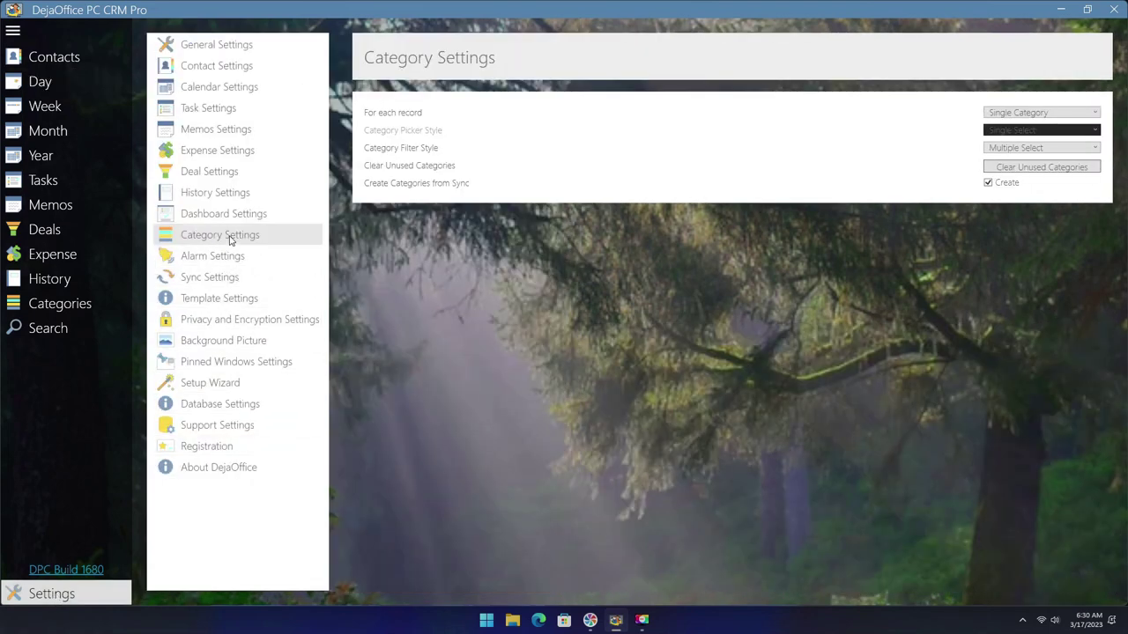
{"action": "left_click", "coordinate": [1025, 115]}
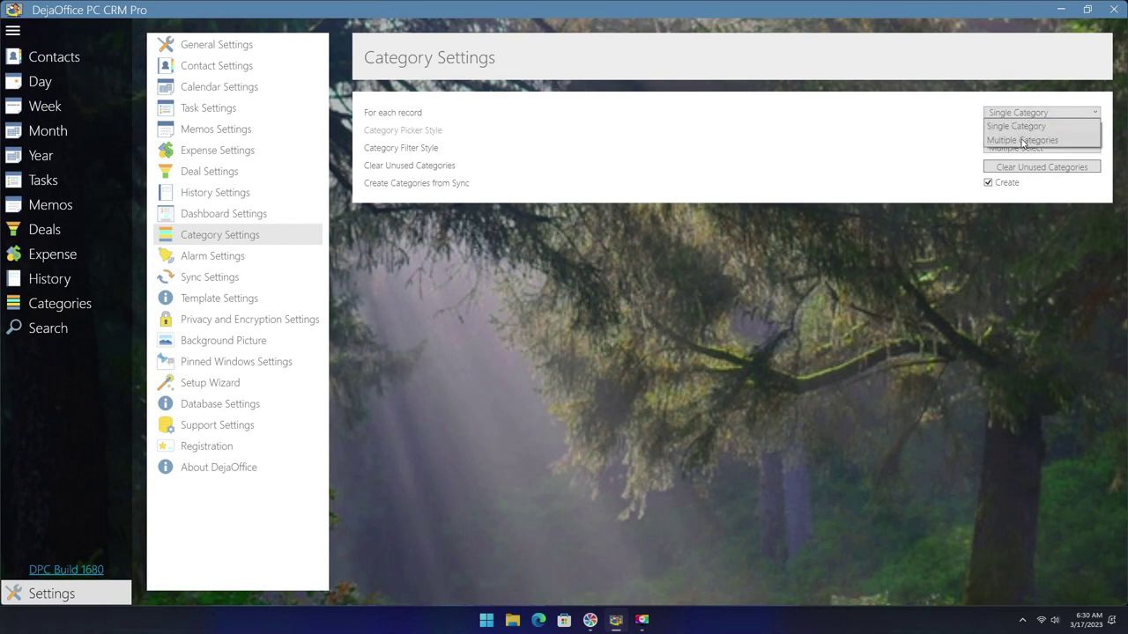
{"action": "left_click", "coordinate": [1022, 141]}
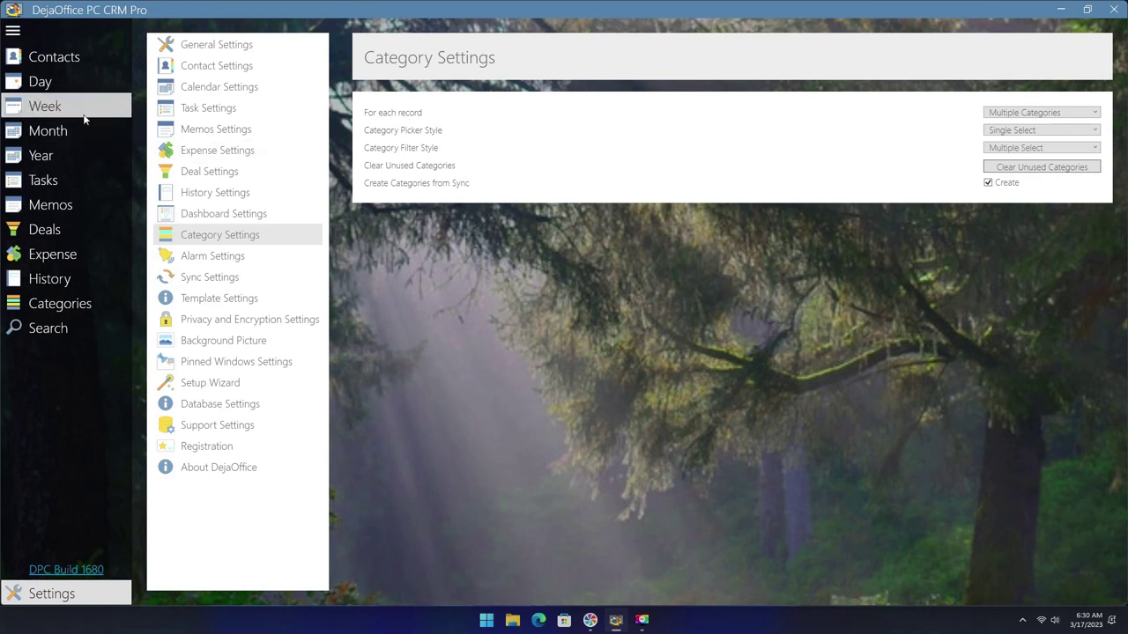
Edit the 9 a.m. Meeting event so Urgent is its only category, removing Business
{"action": "left_click", "coordinate": [42, 82]}
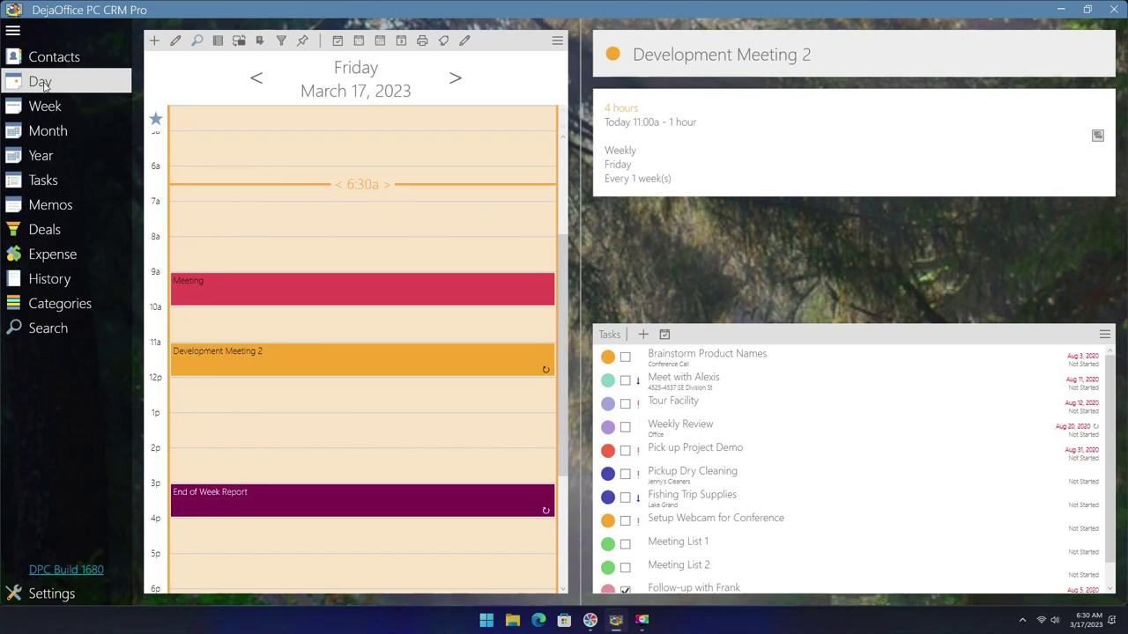
{"action": "left_click", "coordinate": [344, 287]}
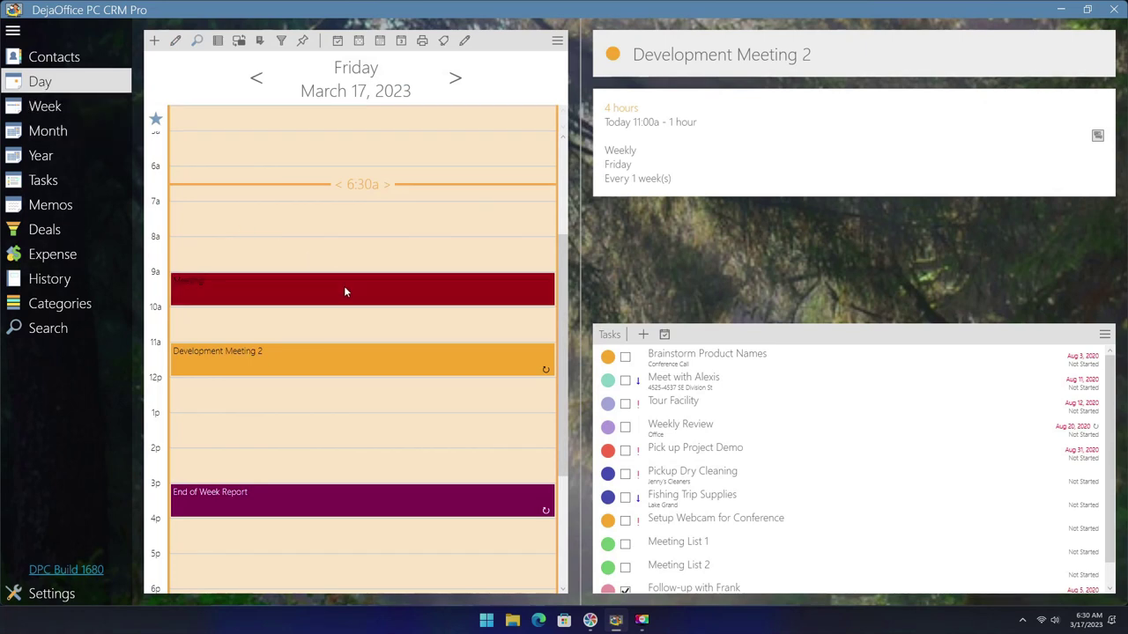
{"action": "double_click", "coordinate": [344, 292]}
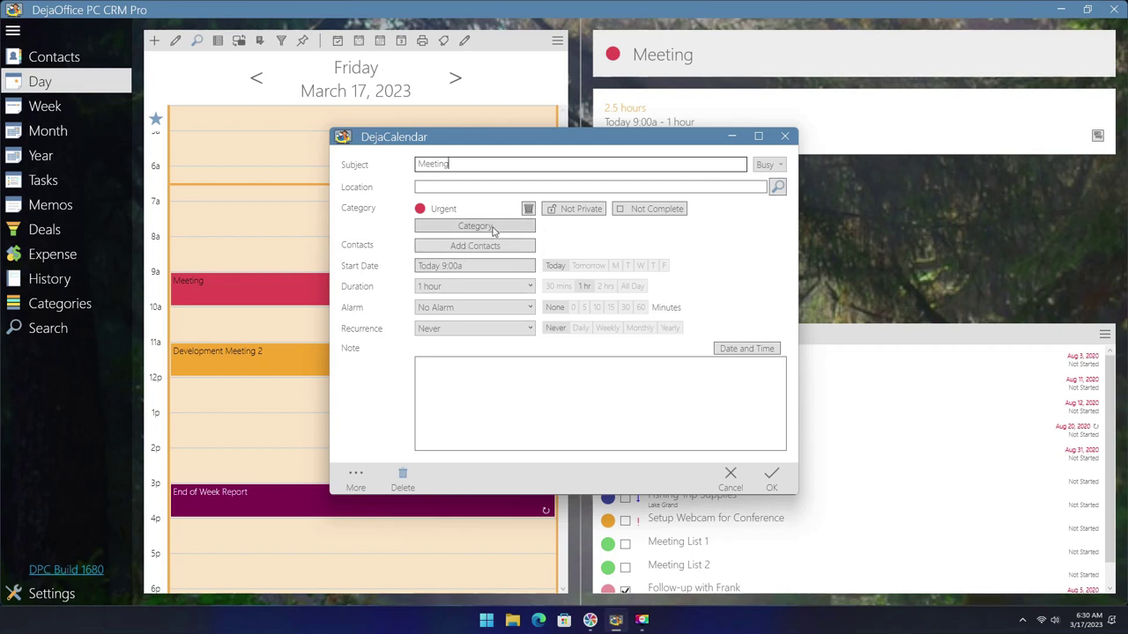
{"action": "left_click", "coordinate": [495, 230]}
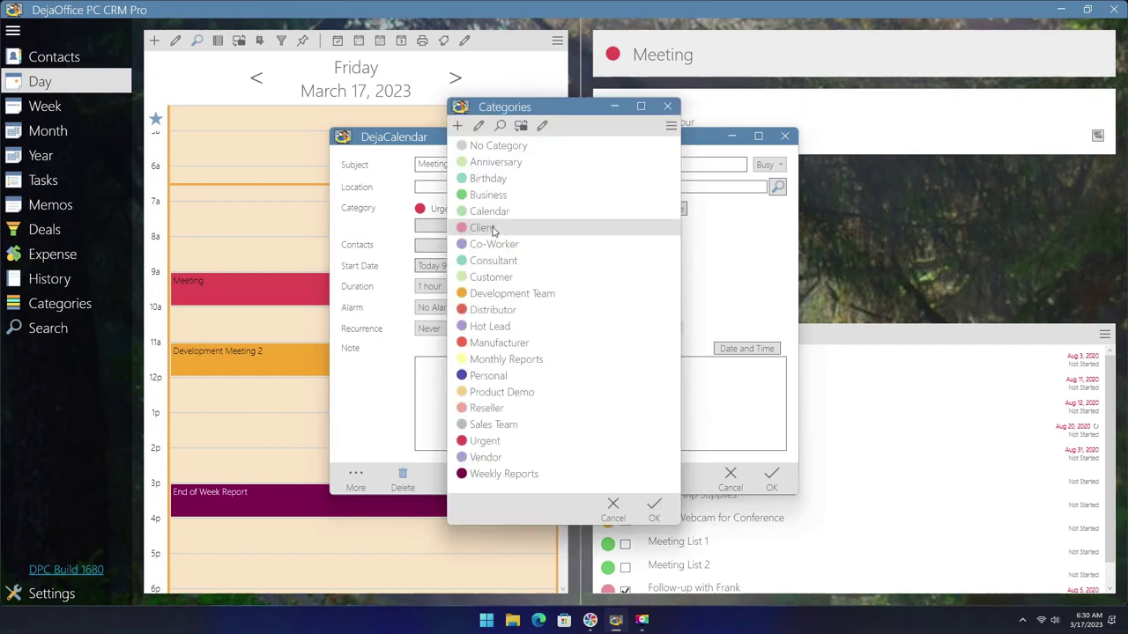
{"action": "double_click", "coordinate": [488, 195]}
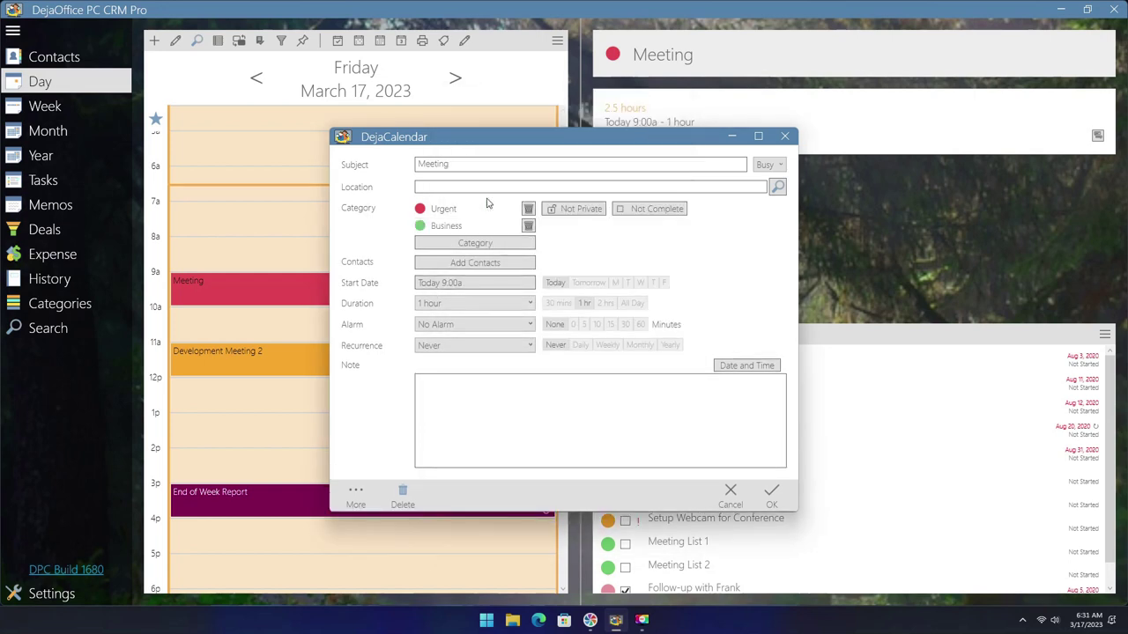
{"action": "left_click", "coordinate": [528, 228]}
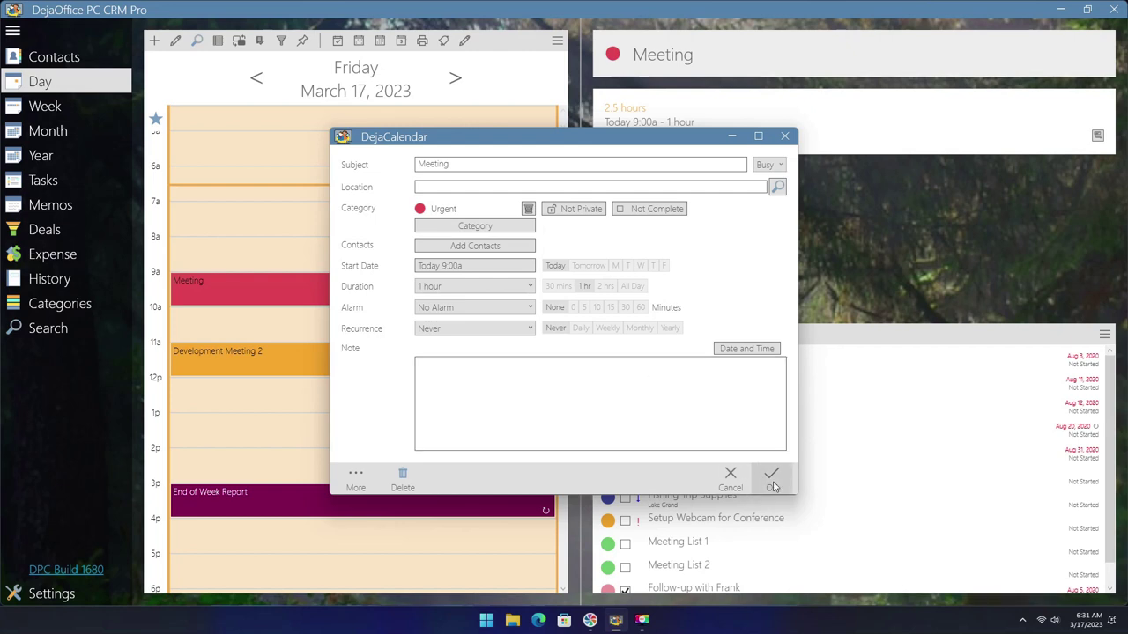
{"action": "left_click", "coordinate": [772, 485]}
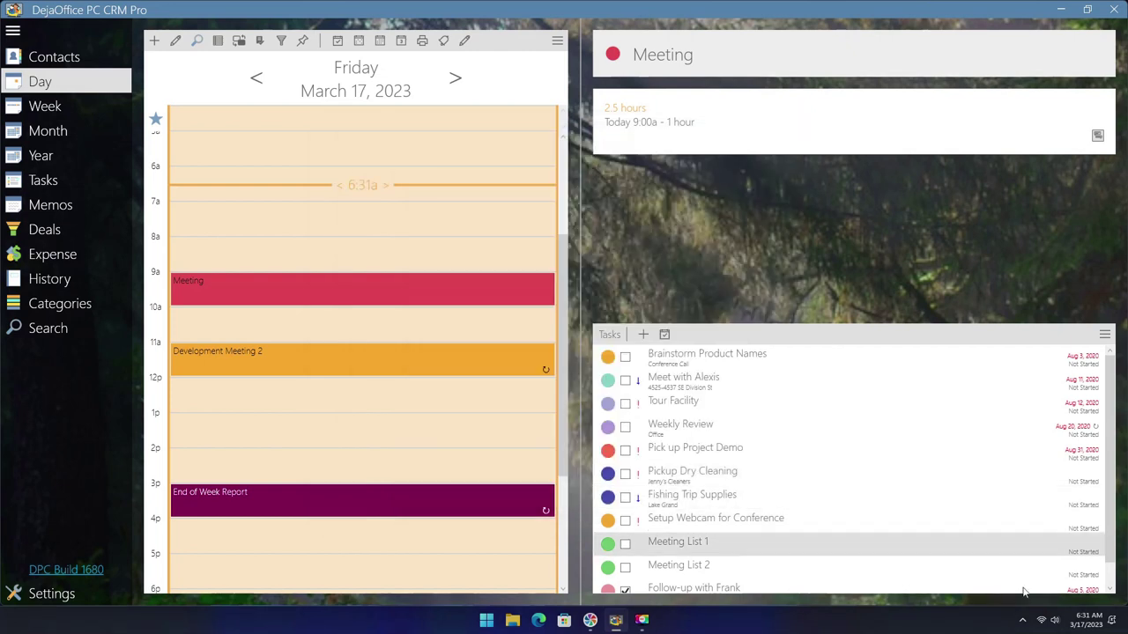
Create a new category named 'Family' with the colour Dark Green
{"action": "left_click", "coordinate": [76, 305]}
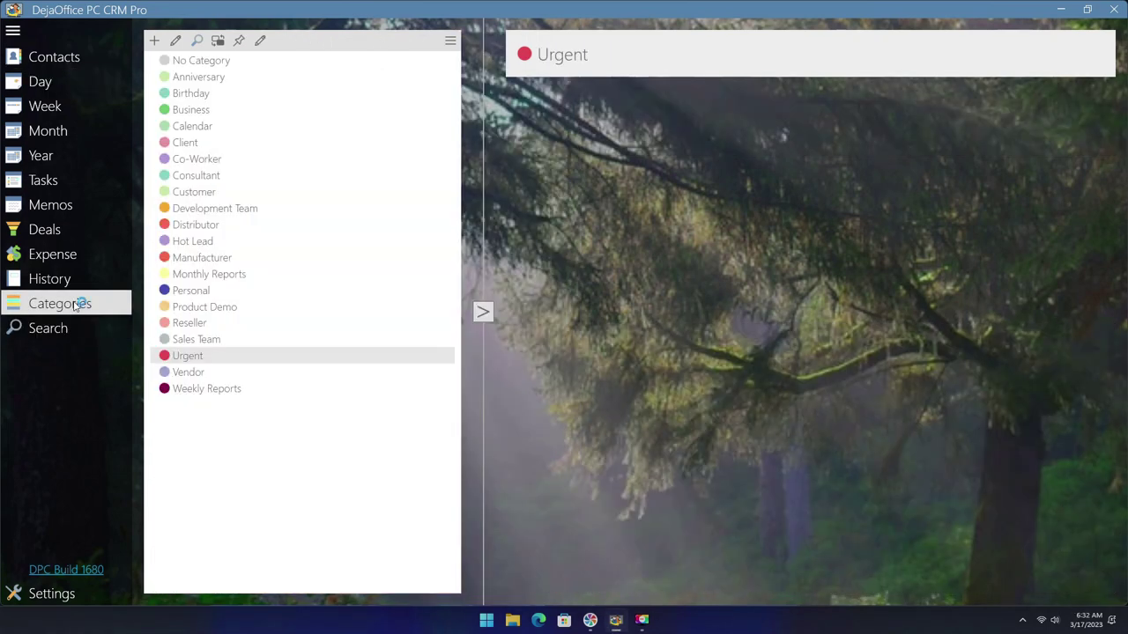
{"action": "left_click", "coordinate": [154, 41]}
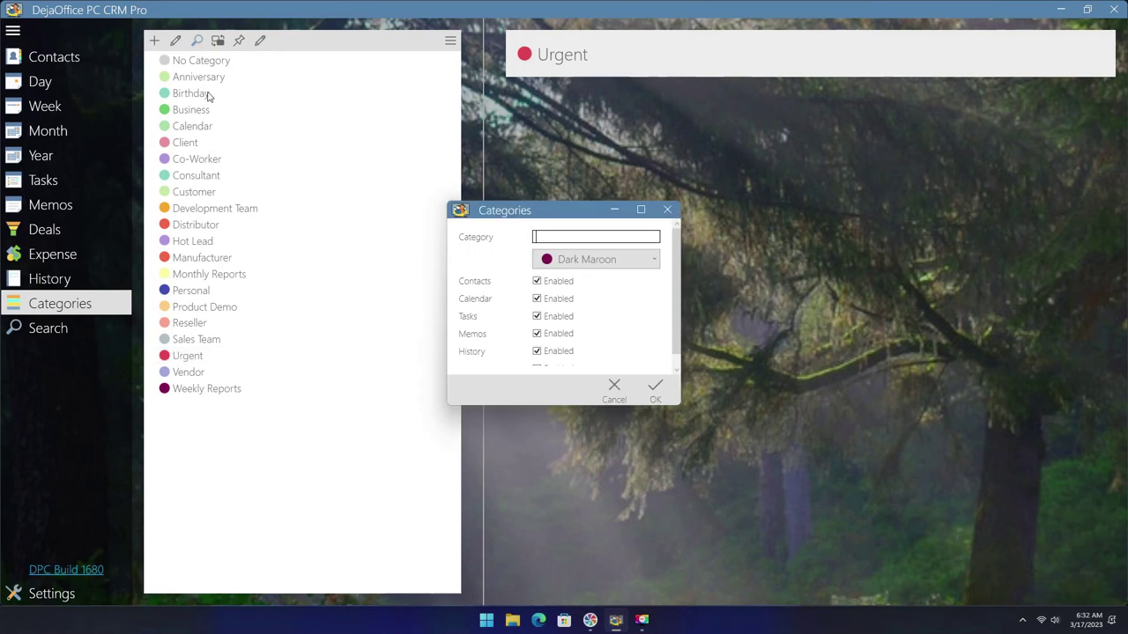
{"action": "type", "text": "Family"}
{"action": "left_click", "coordinate": [573, 263]}
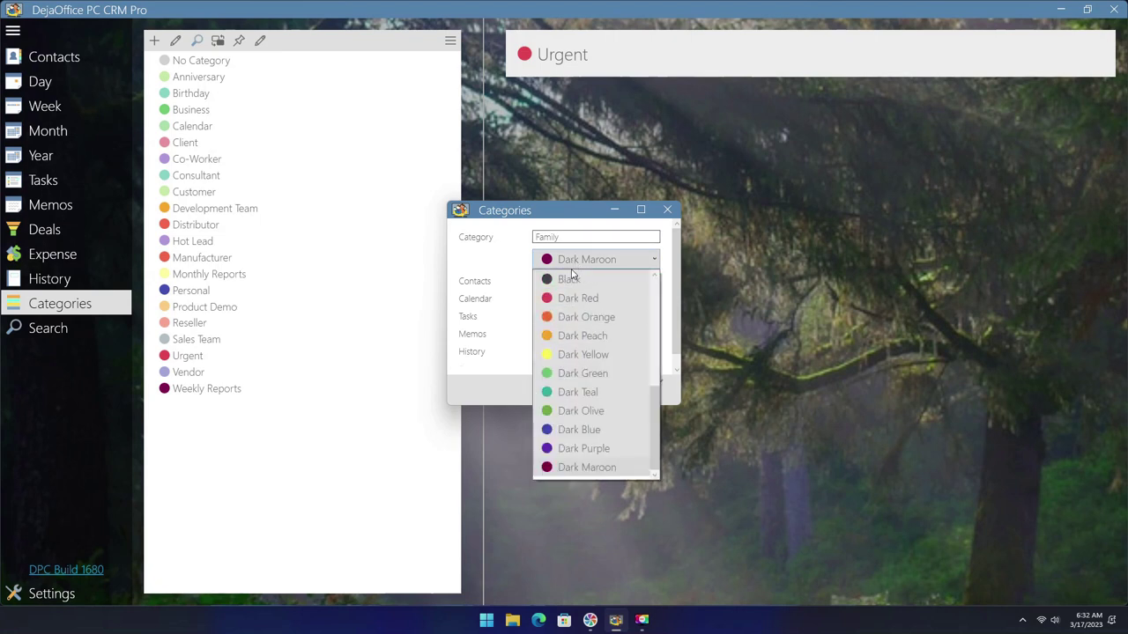
{"action": "left_click", "coordinate": [590, 373]}
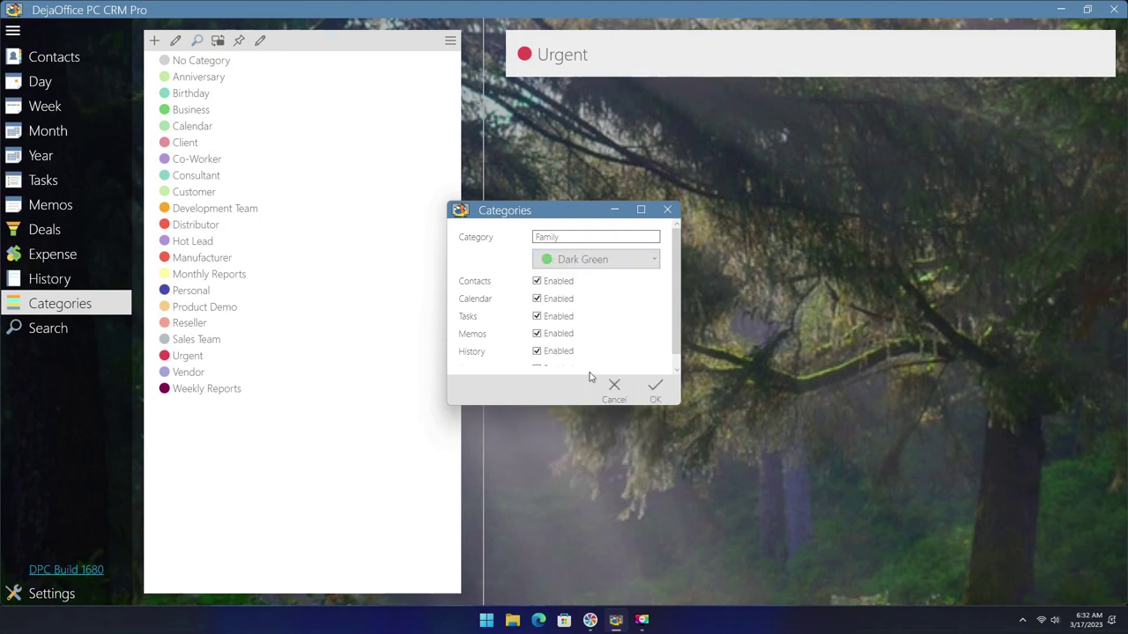
Limit Family to Contacts by clearing Calendar, Tasks, Memos, History and Expense, then save it
{"action": "left_click", "coordinate": [538, 299]}
{"action": "left_click", "coordinate": [538, 316]}
{"action": "left_click", "coordinate": [537, 333]}
{"action": "left_click", "coordinate": [536, 351]}
{"action": "left_click", "coordinate": [537, 366]}
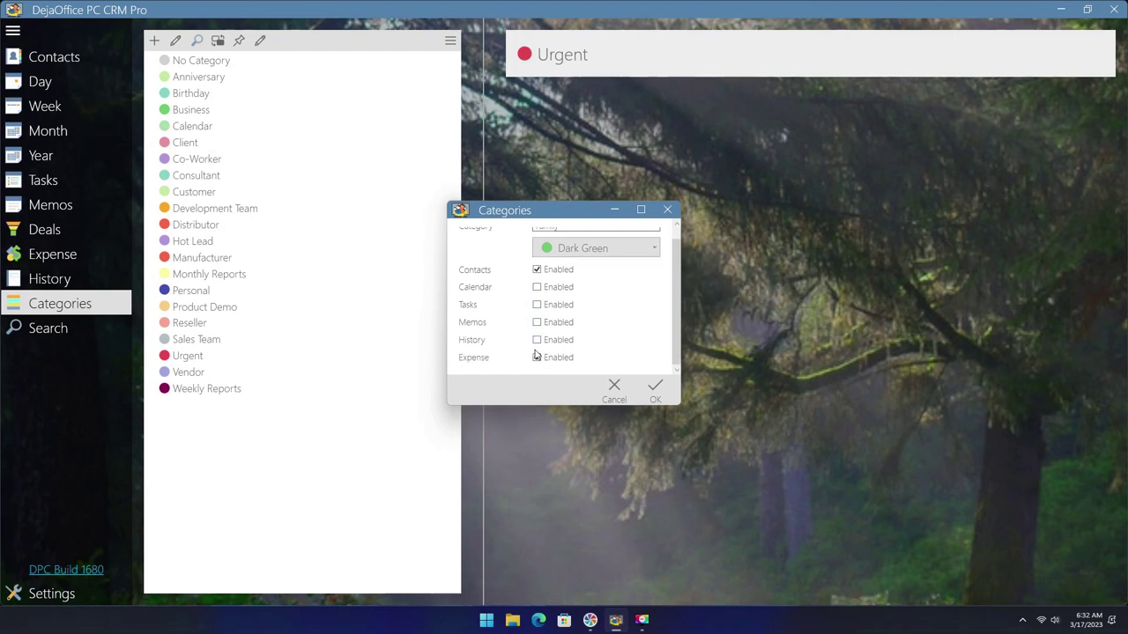
{"action": "left_click", "coordinate": [653, 389]}
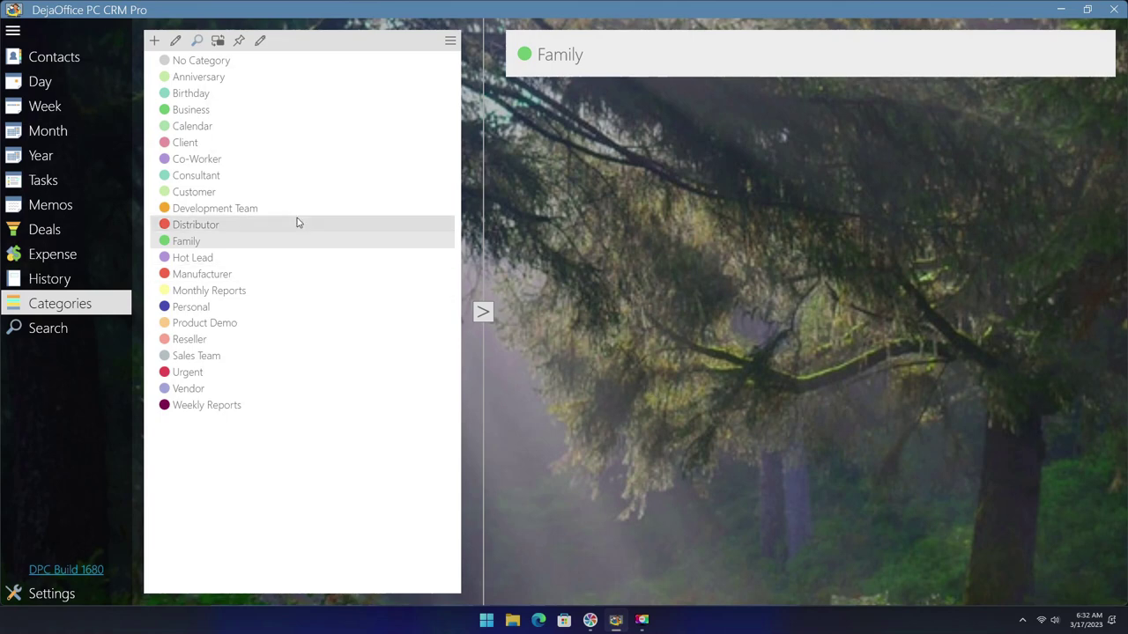
Give the Lots of Bikes Storehouse contact the Family category alongside Personal
{"action": "left_click", "coordinate": [74, 60]}
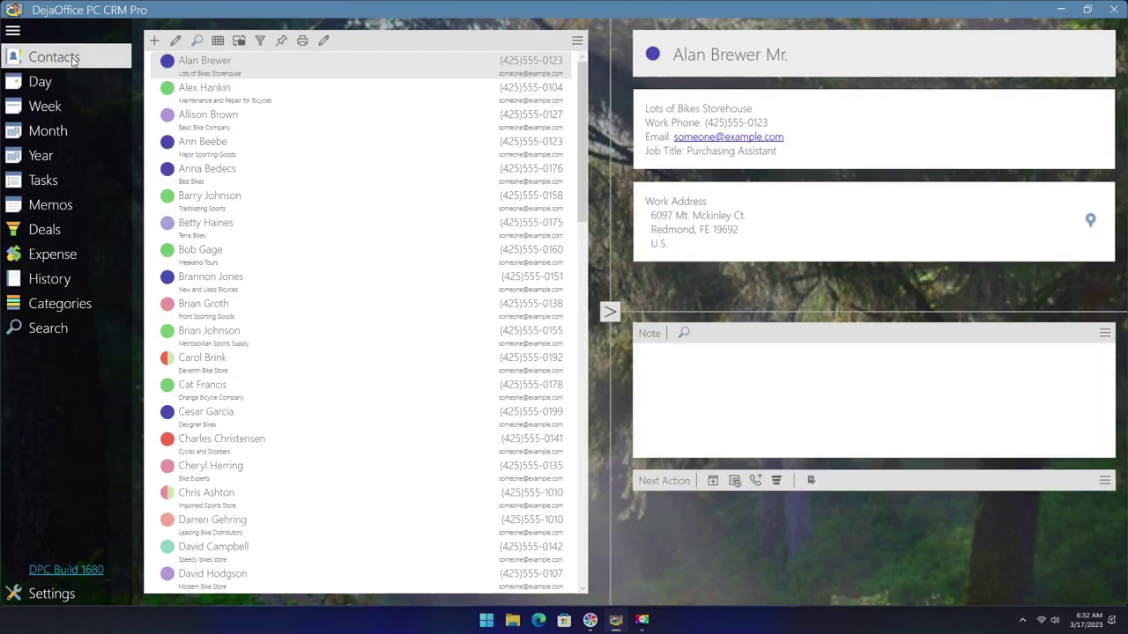
{"action": "double_click", "coordinate": [251, 70]}
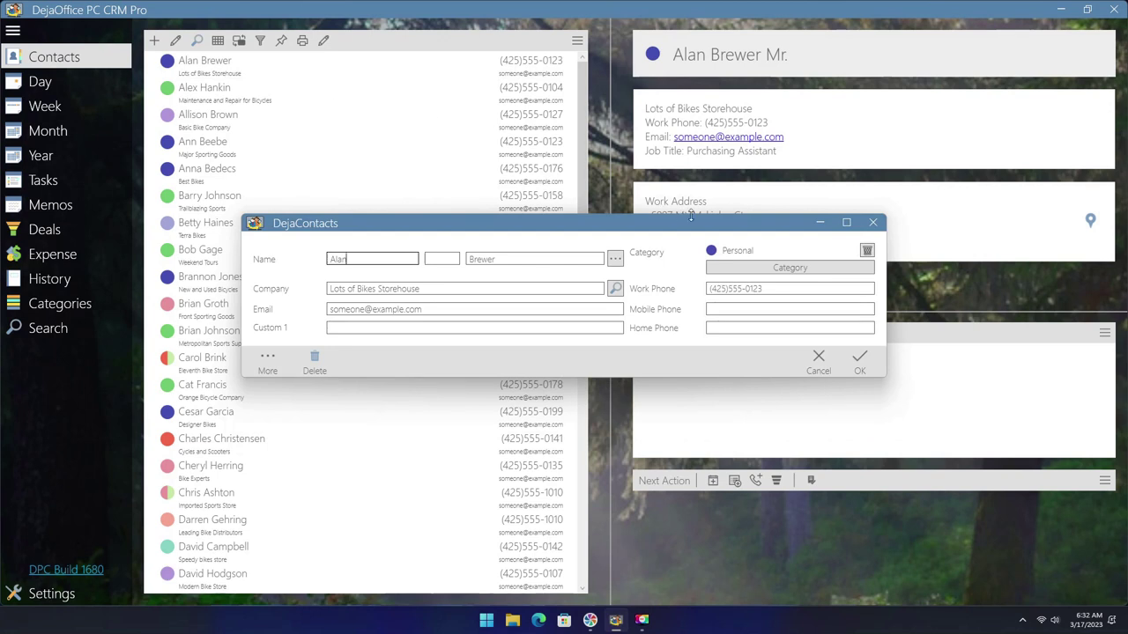
{"action": "left_click", "coordinate": [774, 268]}
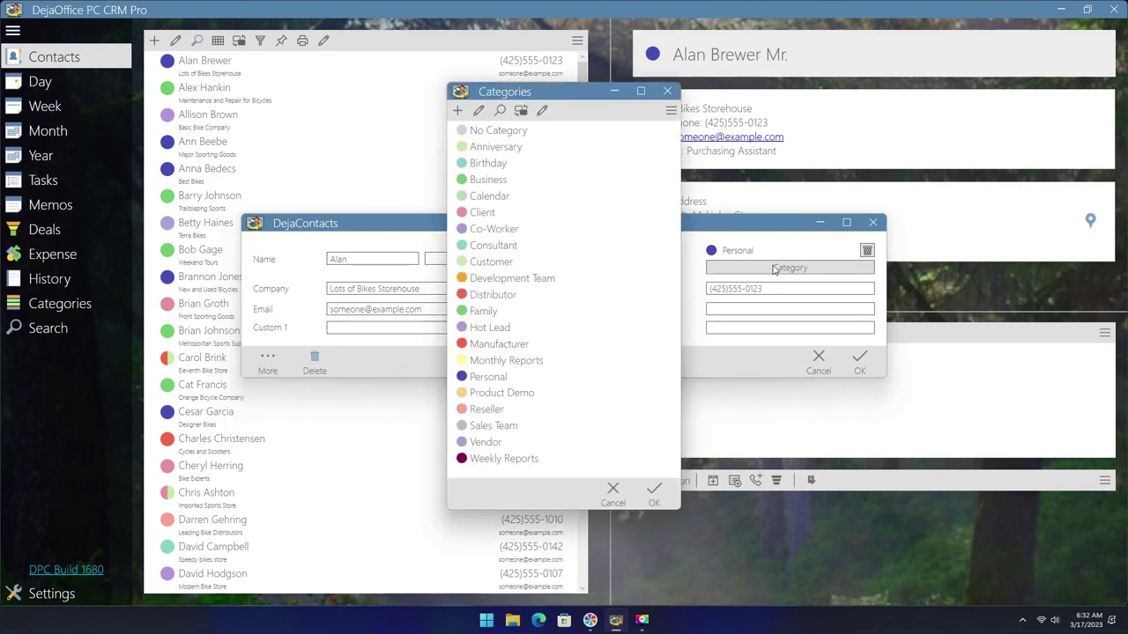
{"action": "double_click", "coordinate": [486, 311]}
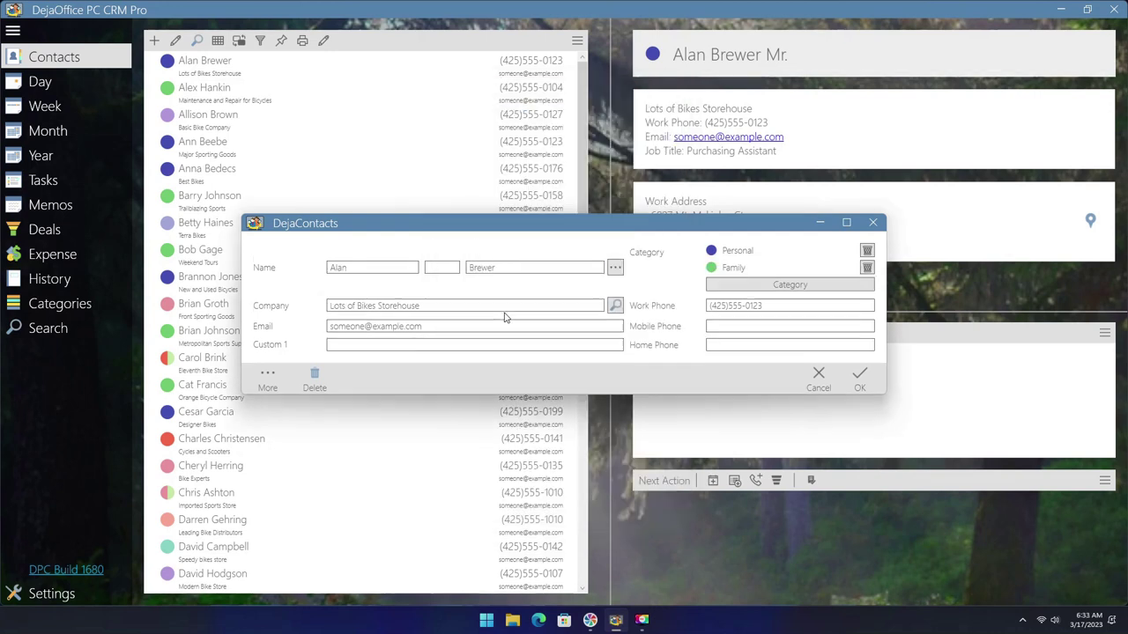
{"action": "left_click", "coordinate": [859, 377]}
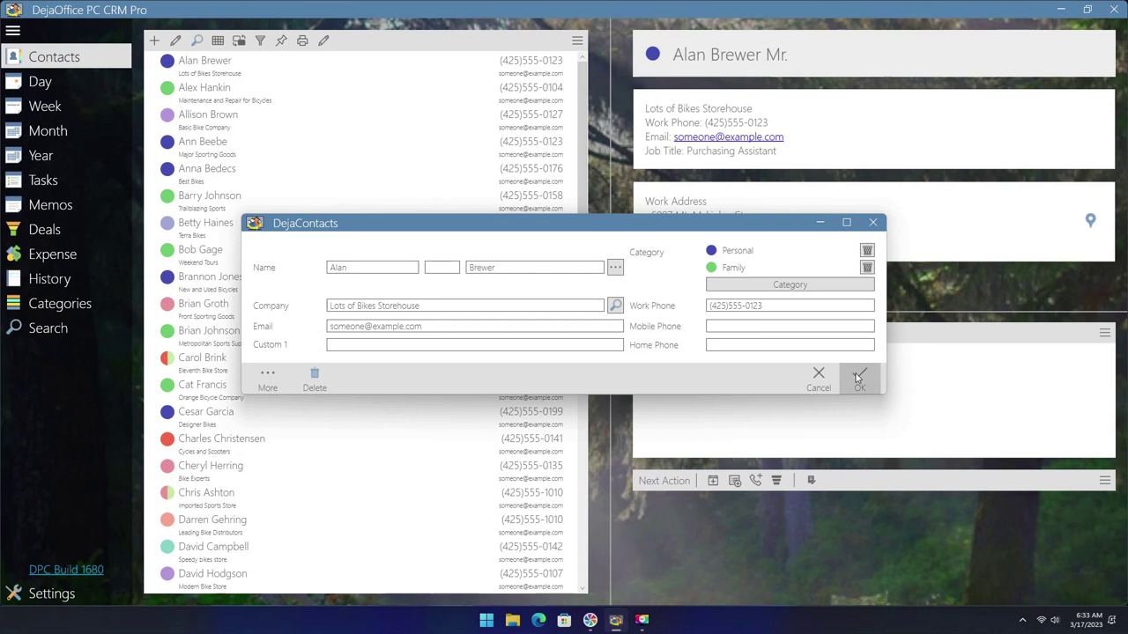